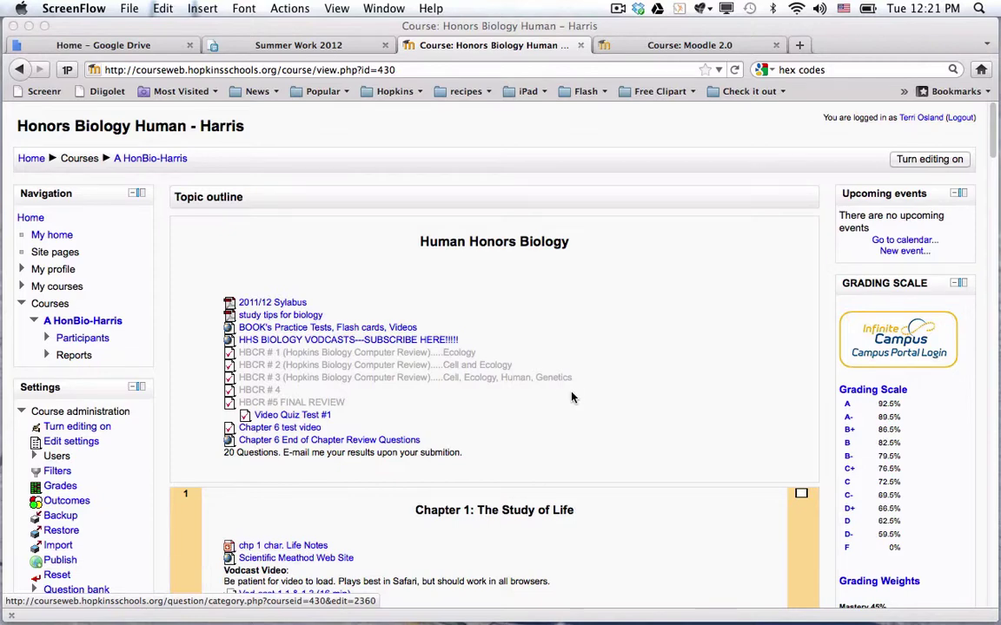
# Step: Open the Honors Biology Human course's question bank, listing the Harris (48) category questions
pyautogui.scroll(-3, 569, 398)
pyautogui.scroll(-3, 566, 400)
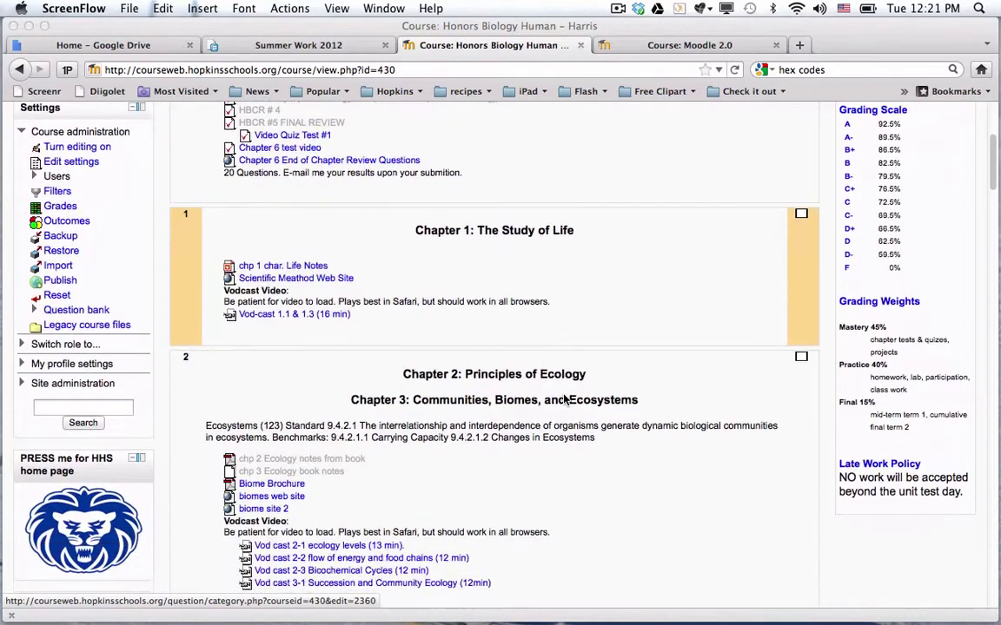
pyautogui.scroll(-3, 563, 399)
pyautogui.scroll(-3, 564, 400)
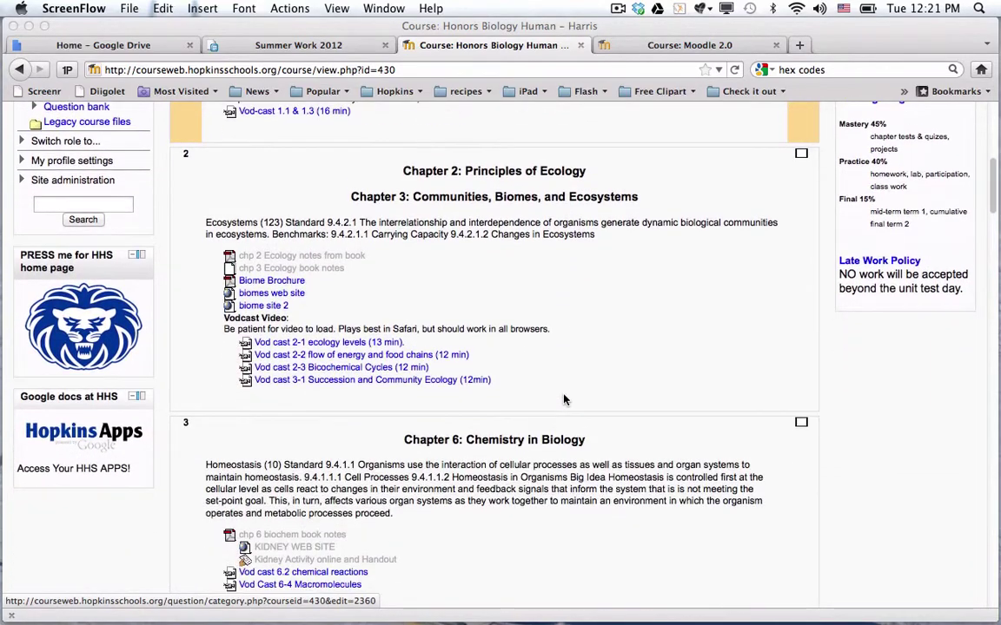
pyautogui.scroll(5, 564, 399)
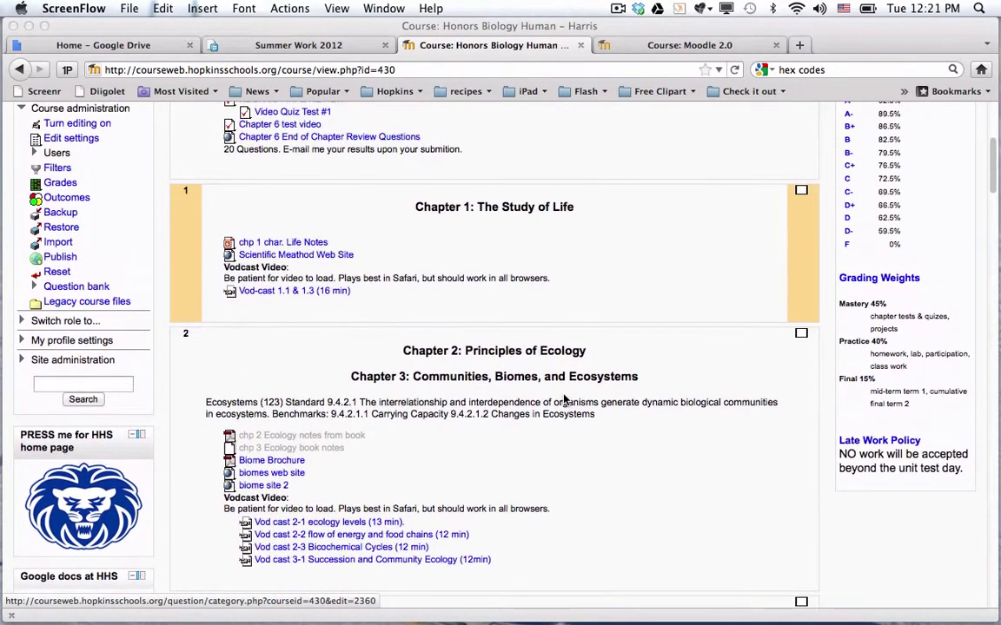
pyautogui.scroll(3, 565, 400)
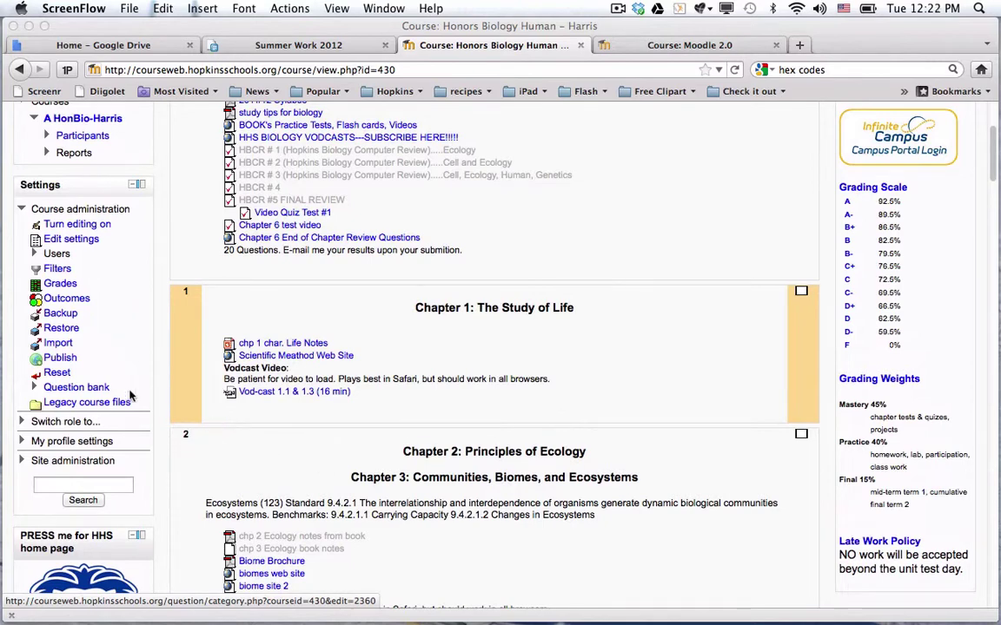
pyautogui.click(94, 389)
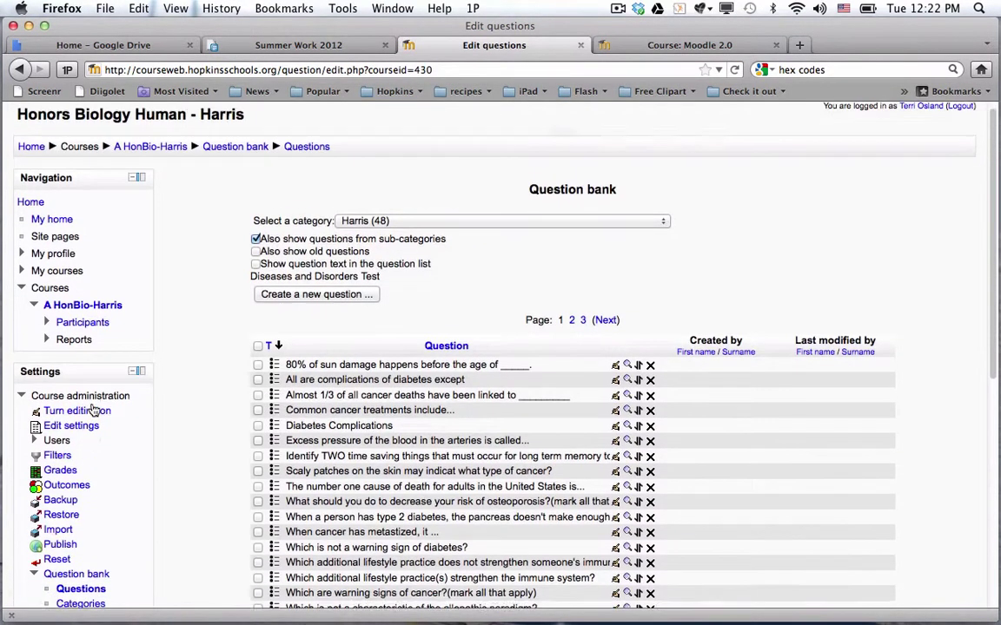
pyautogui.scroll(-5, 94, 410)
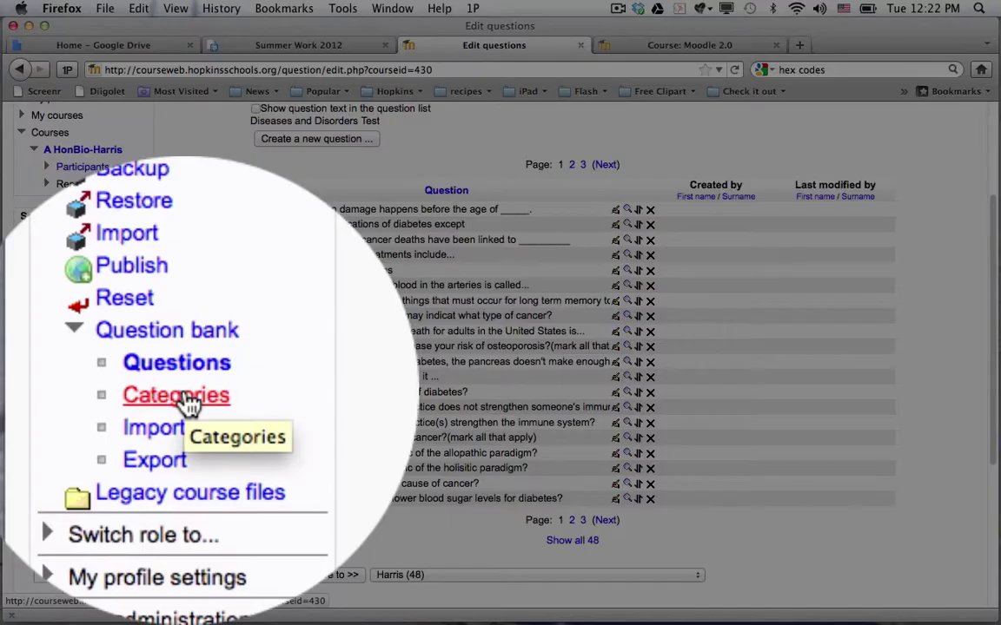
# Step: Open the Science question categories and clear the highlighted 'Variation within species' description text
pyautogui.click(87, 451)
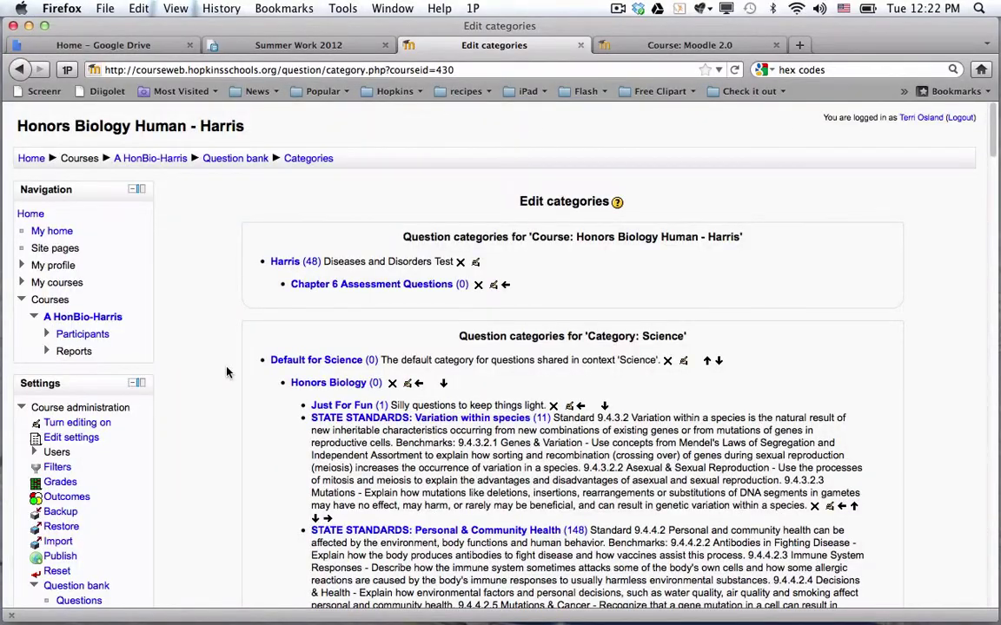
pyautogui.scroll(-2, 226, 372)
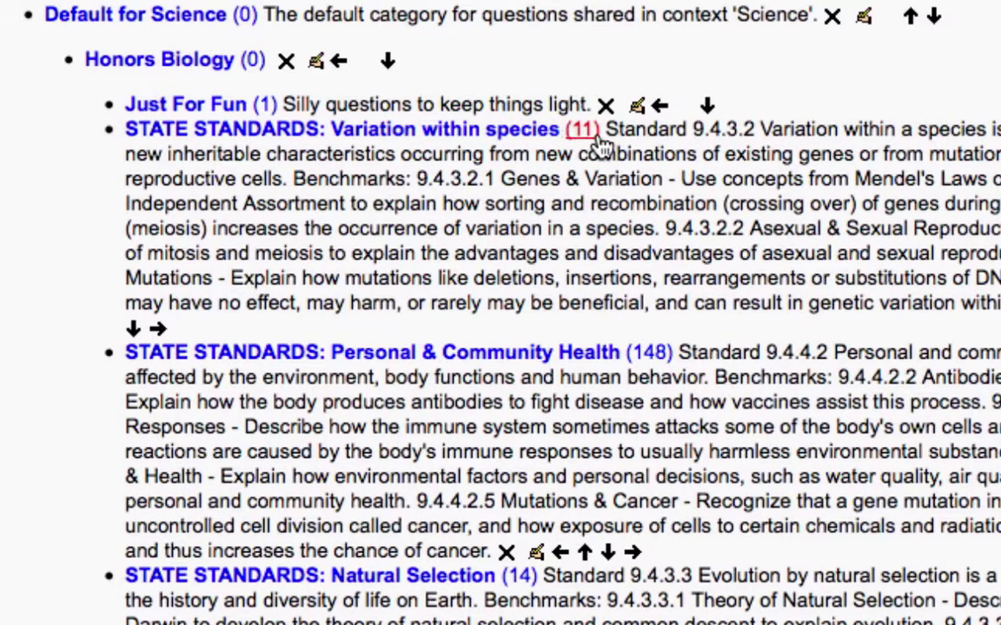
pyautogui.moveTo(609, 129); pyautogui.dragTo(999, 304)
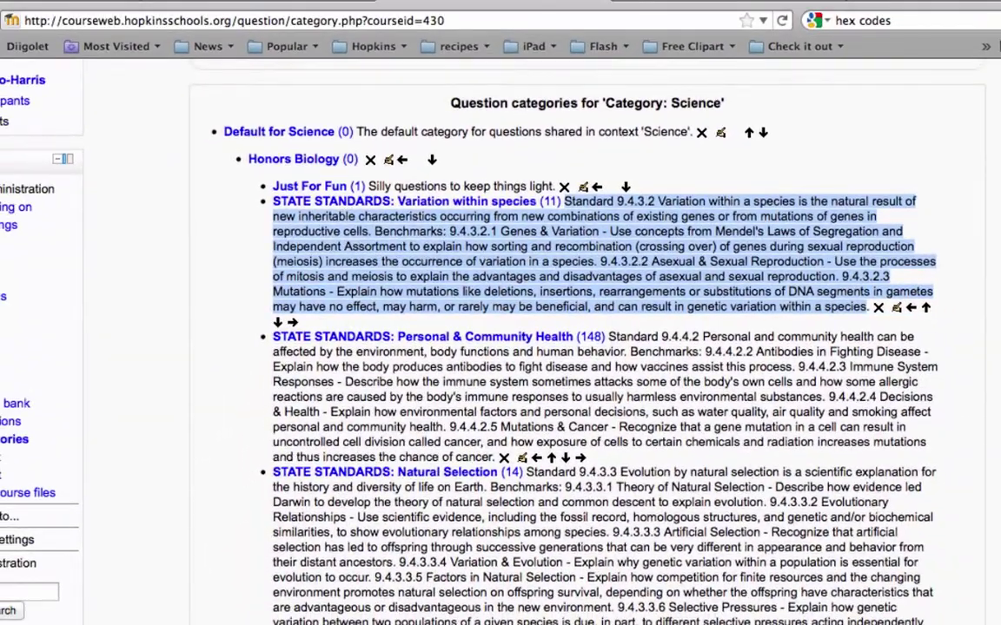
pyautogui.click(1000, 428)
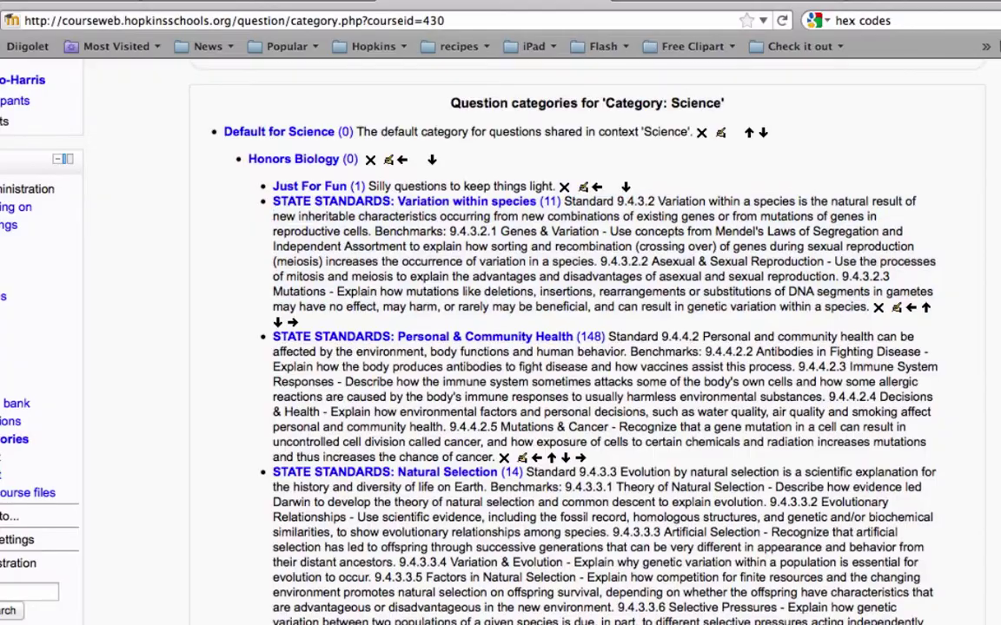
pyautogui.scroll(-20, 587, 347)
# Step: Add a question category named 'Cells' with Honors Biology as its parent category
pyautogui.scroll(-20, 587, 347)
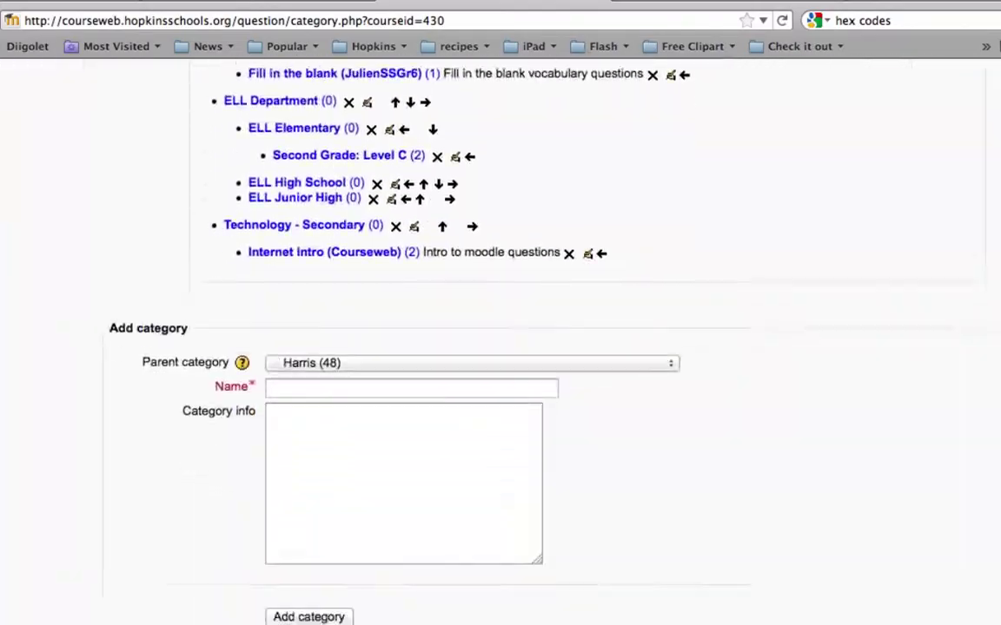
pyautogui.click(505, 364)
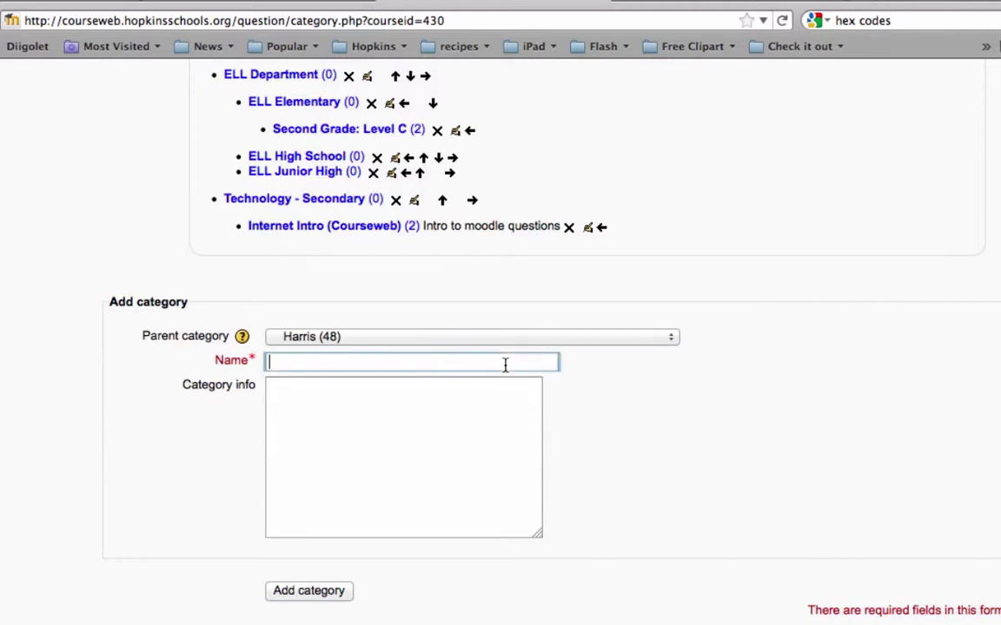
pyautogui.write('Cells')
pyautogui.click(485, 342)
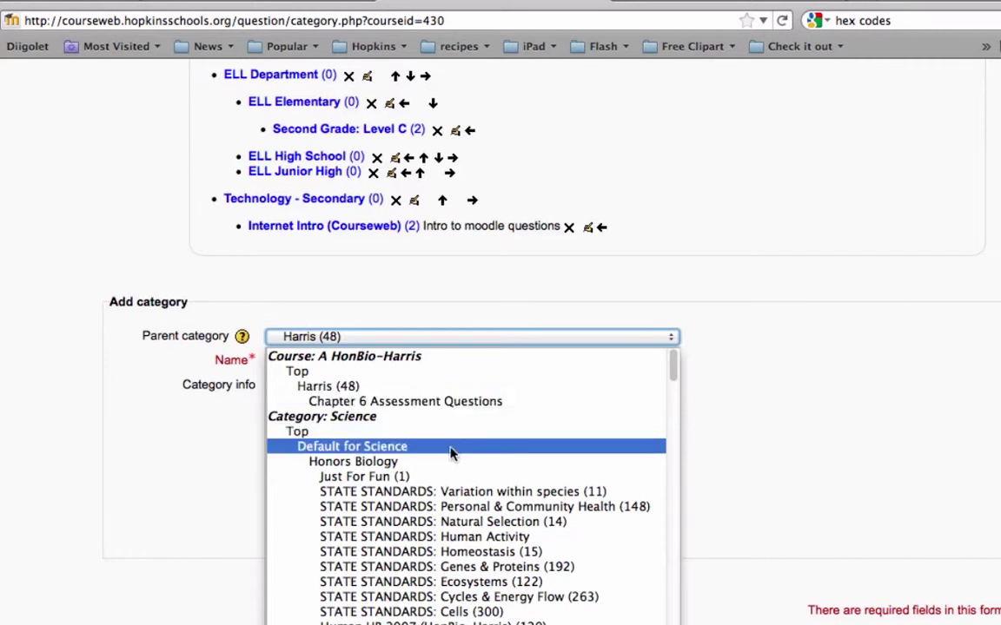
pyautogui.press('Escape')
pyautogui.click(480, 340)
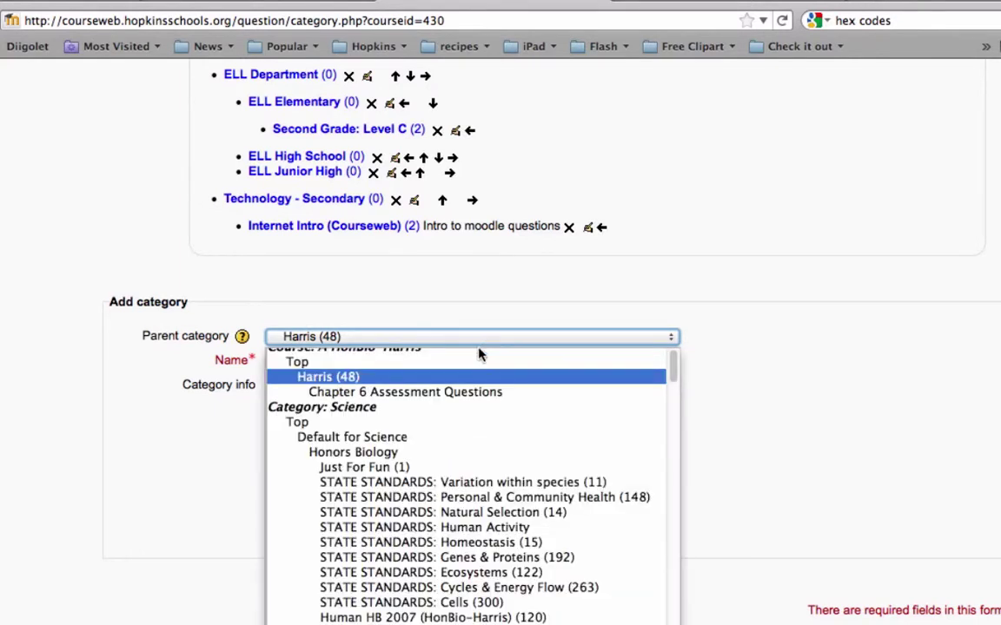
pyautogui.click(443, 451)
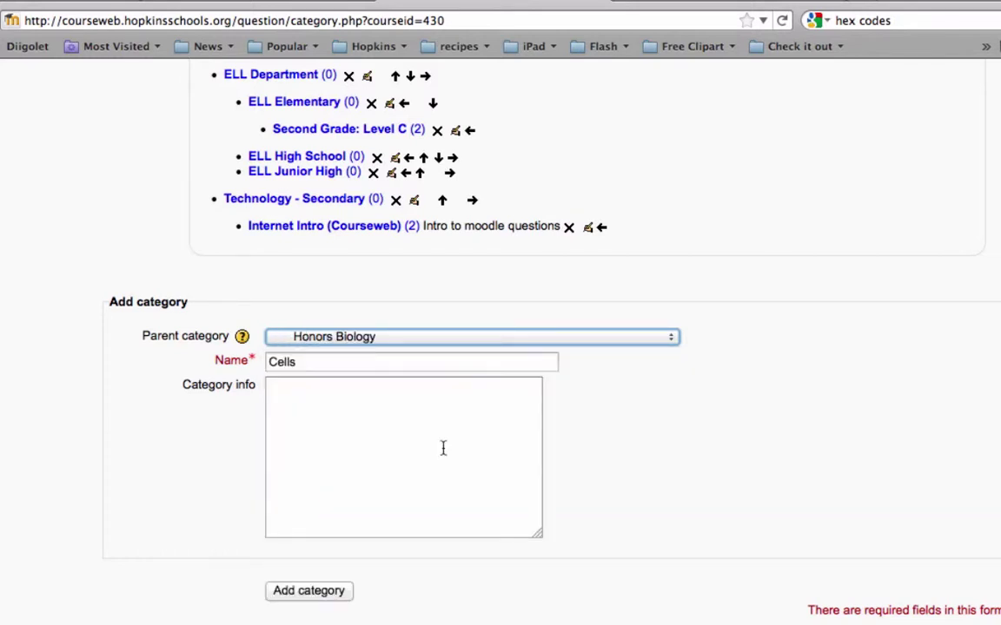
pyautogui.click(364, 489)
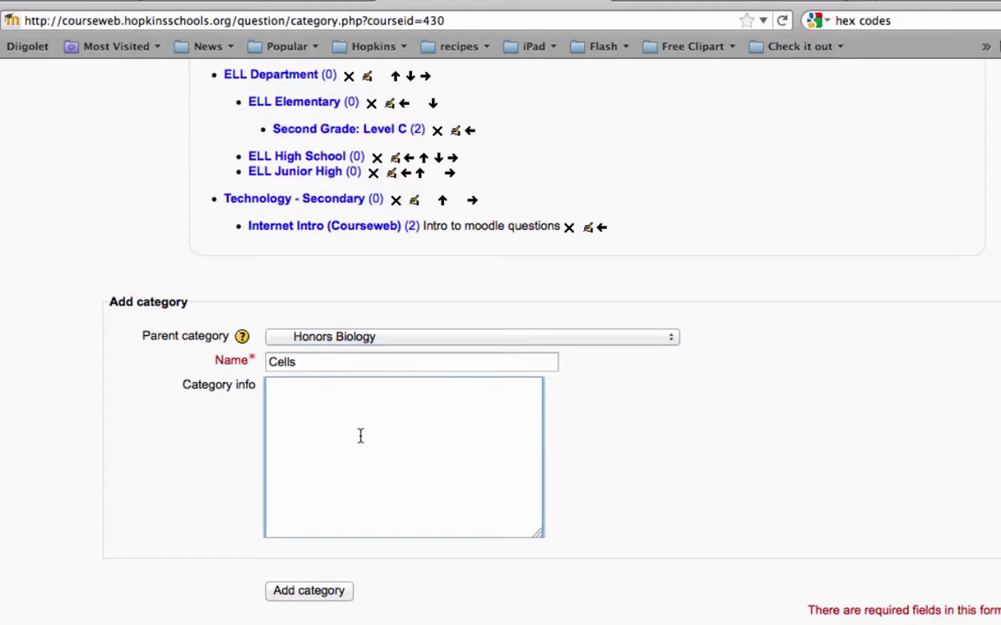
pyautogui.click(324, 596)
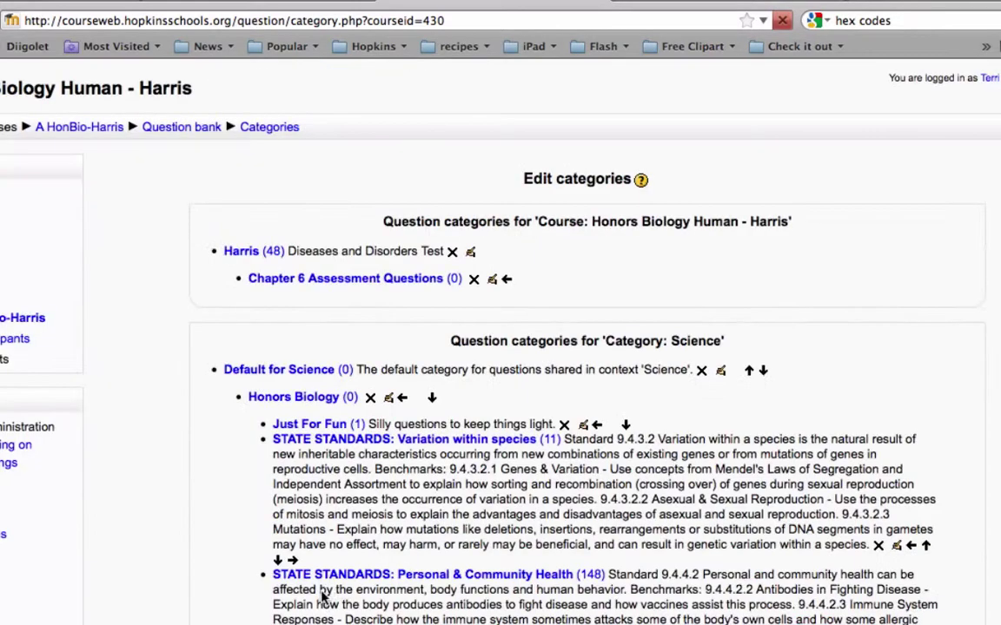
# Step: Scroll the category list to confirm the empty Cells (0) category sits under Honors Biology
pyautogui.scroll(-1, 380, 516)
pyautogui.scroll(-1, 380, 516)
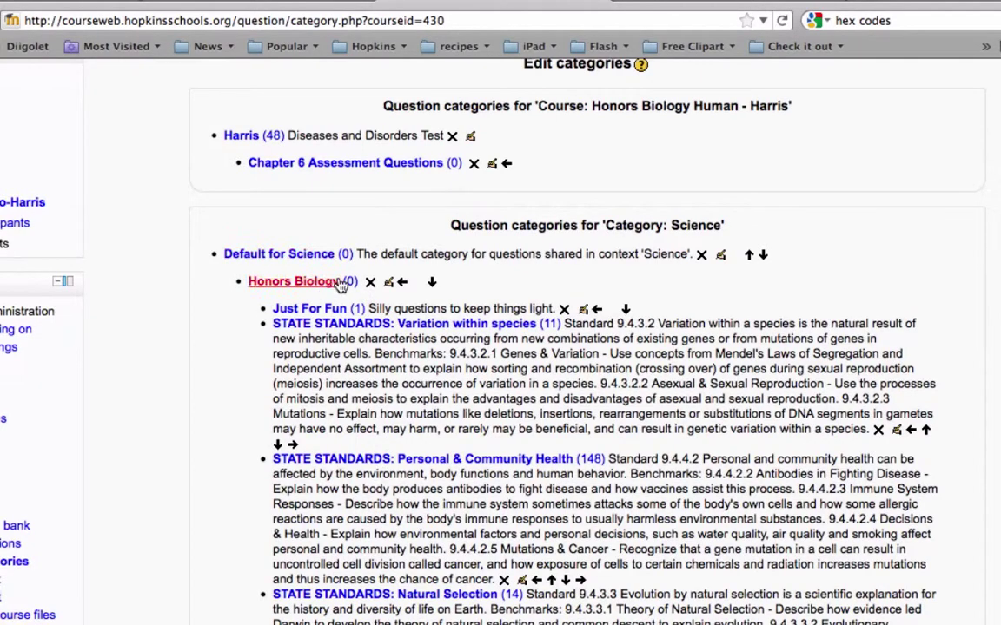
pyautogui.scroll(-3, 348, 332)
pyautogui.scroll(-15, 348, 332)
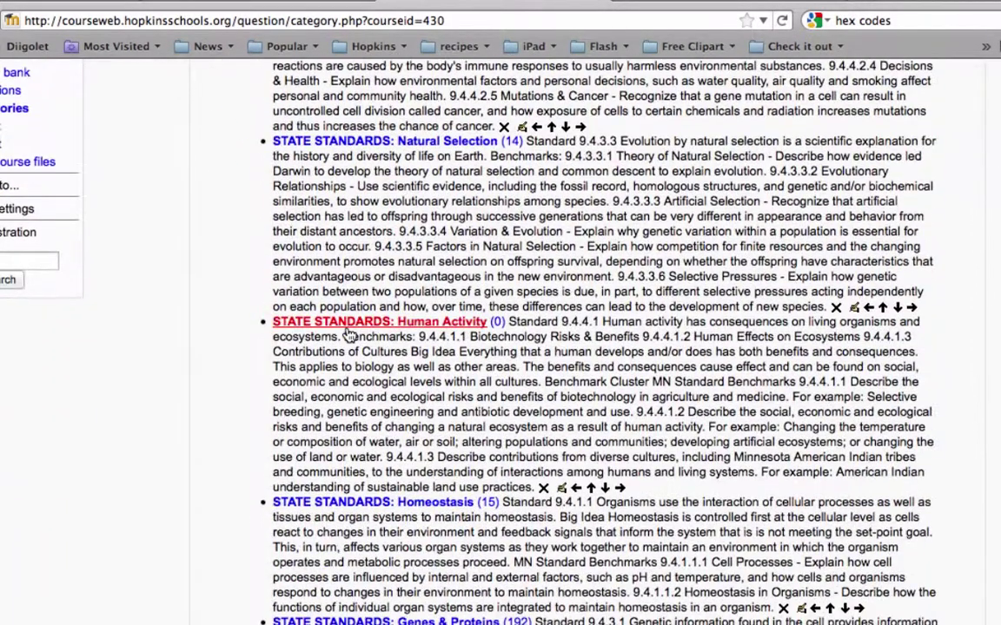
pyautogui.scroll(-1, 347, 330)
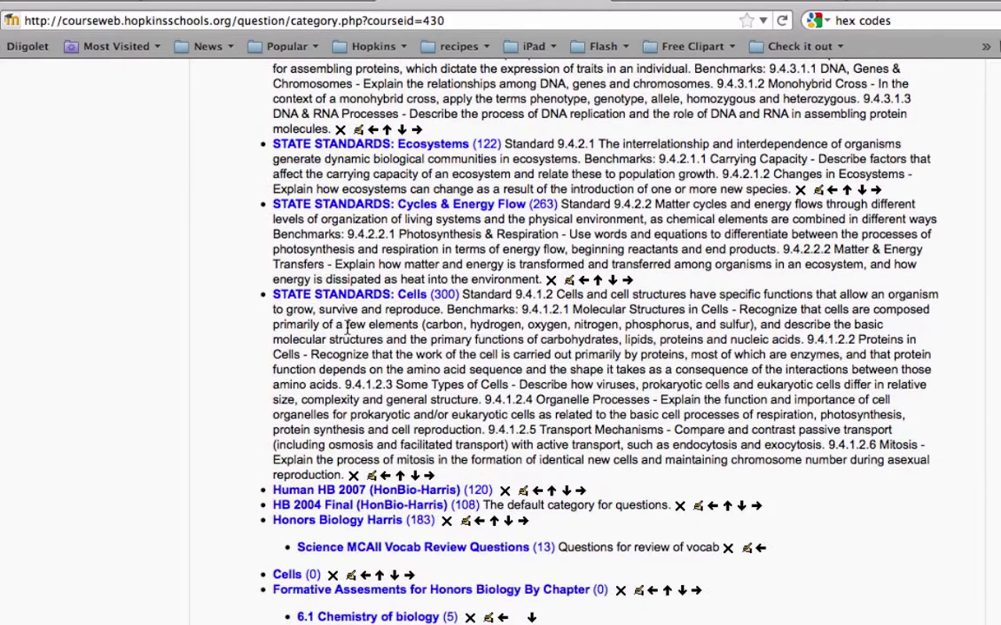
pyautogui.scroll(-1, 348, 328)
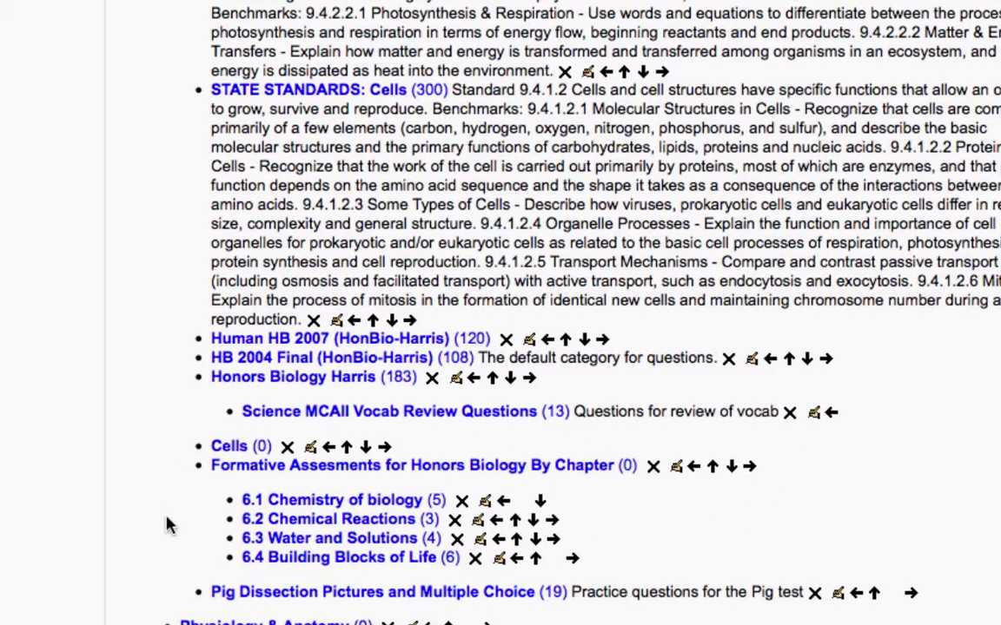
pyautogui.scroll(6, 167, 525)
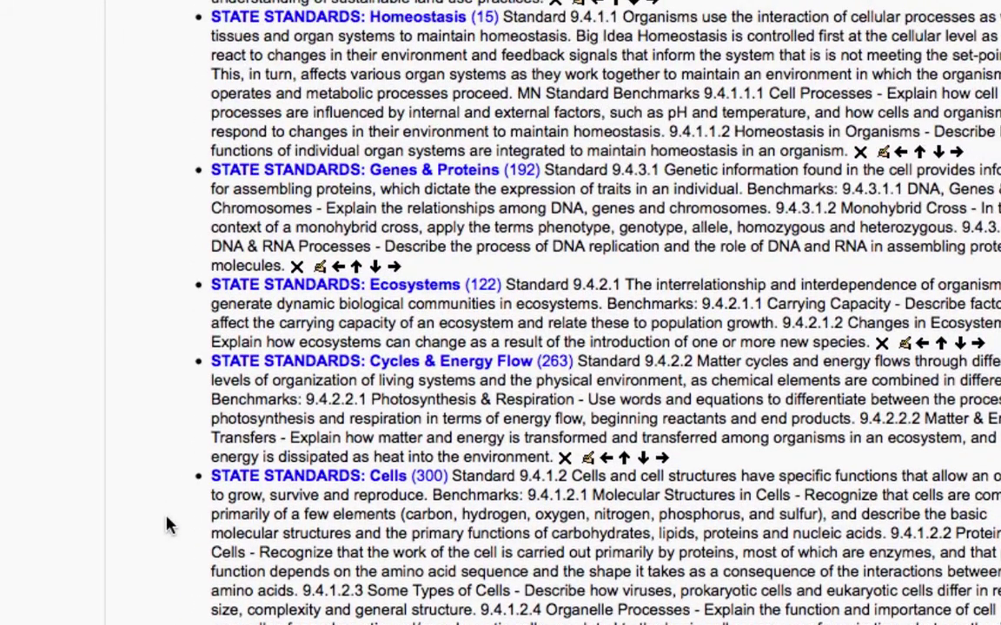
pyautogui.scroll(7, 168, 524)
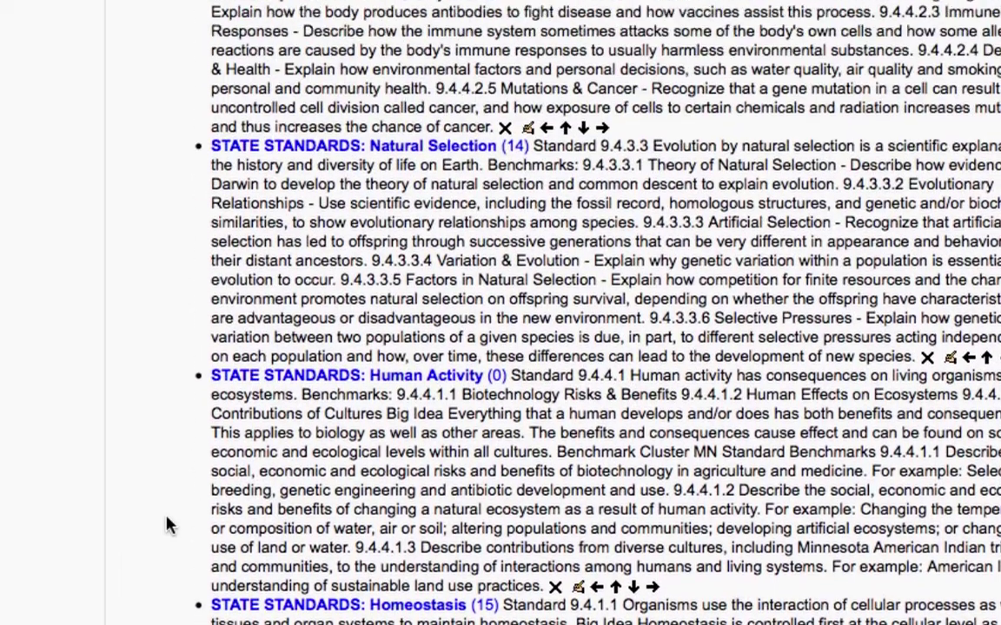